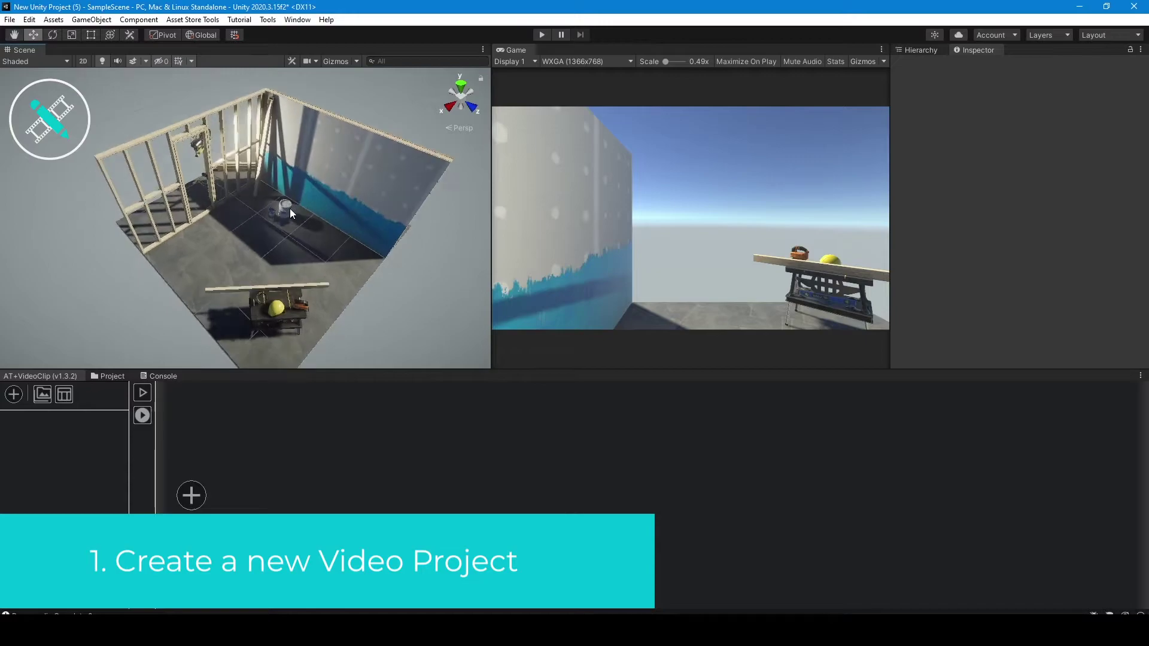
Step: Create a new video project, Project 1, at 1920 x 1080 in the AT+VideoClip panel
click(11, 397)
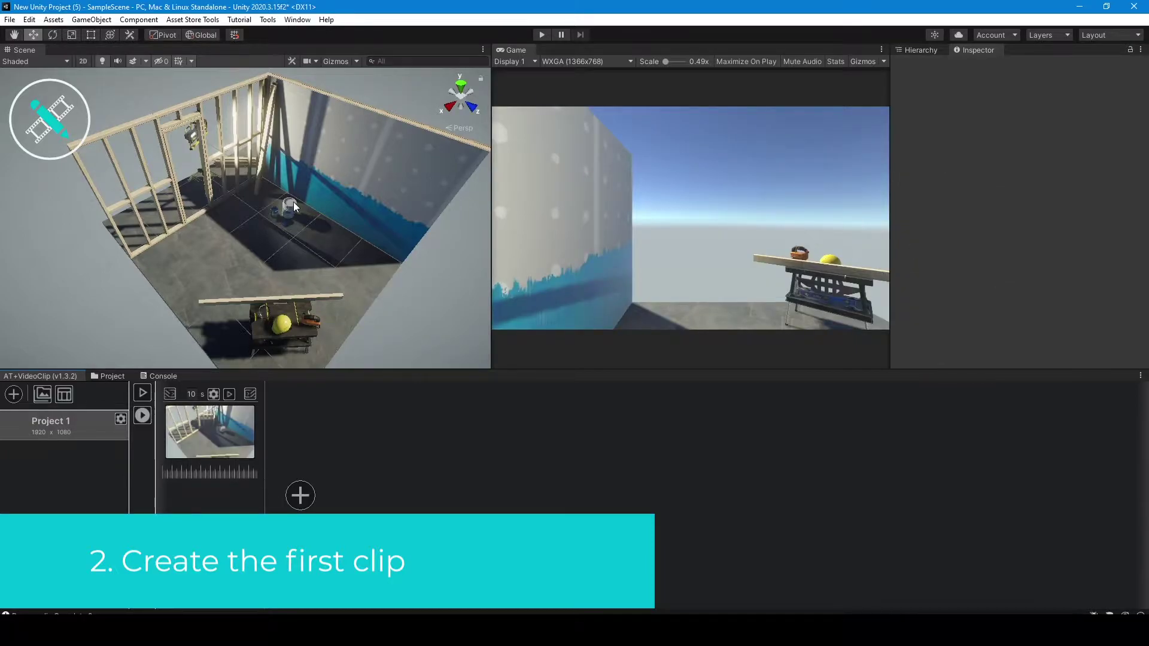
Step: Add a low shot of the paint cans as the first clip's second keyframe, then orbit out to a room overview
right_drag(295, 206, 283, 234)
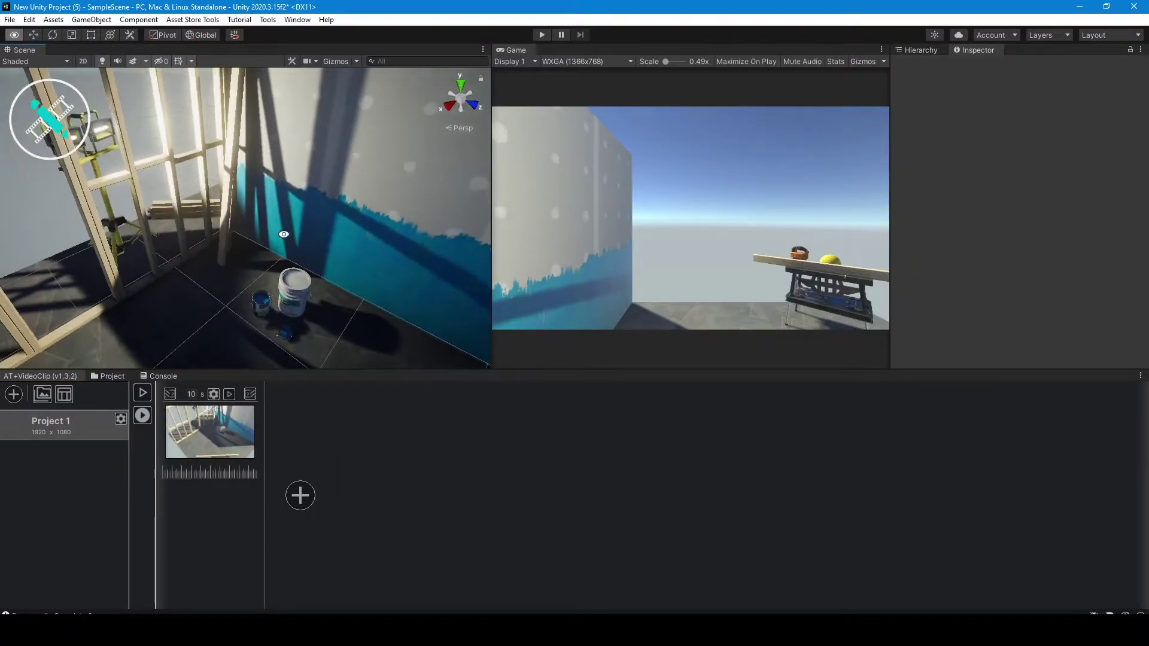
click(299, 495)
mouse_move(375, 194)
right_down()
mouse_move(129, 245)
mouse_move(329, 296)
right_up()
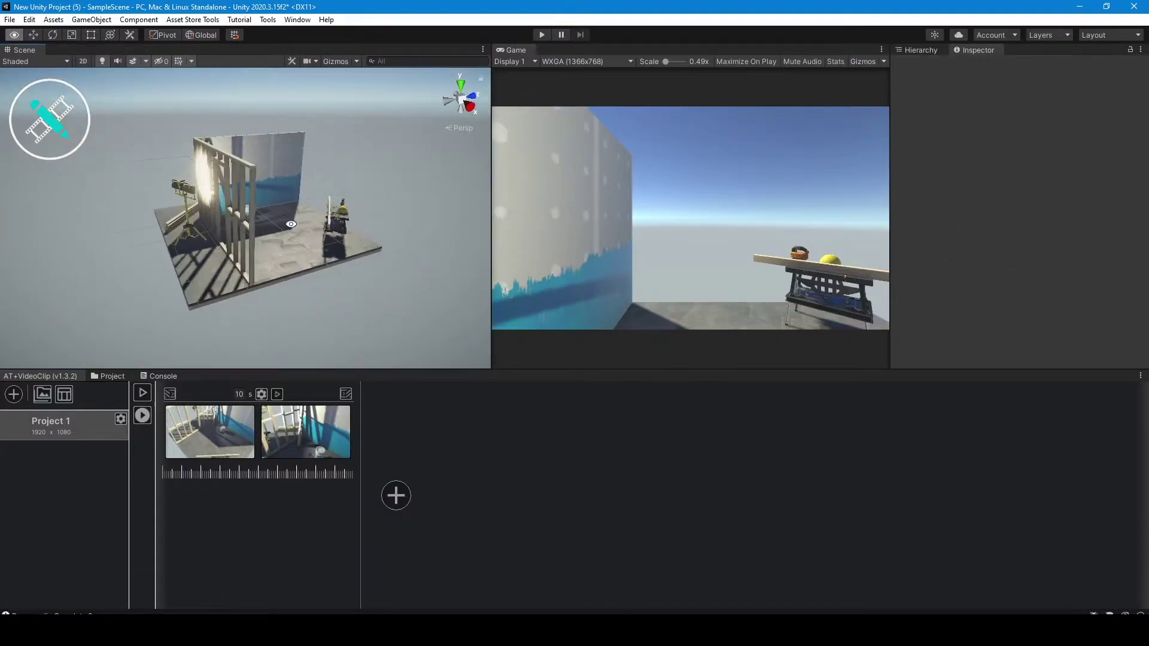
Step: Start a second clip and add two keyframes: the framed wall, then a closer rotated view
click(409, 471)
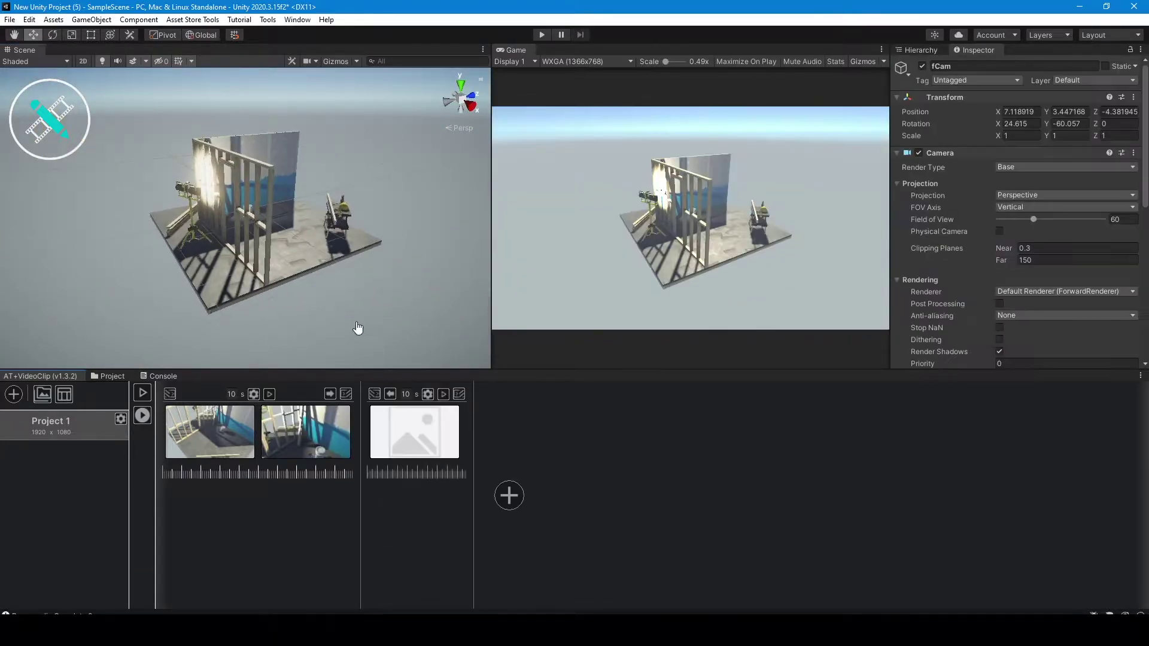
right_drag(279, 280, 388, 361)
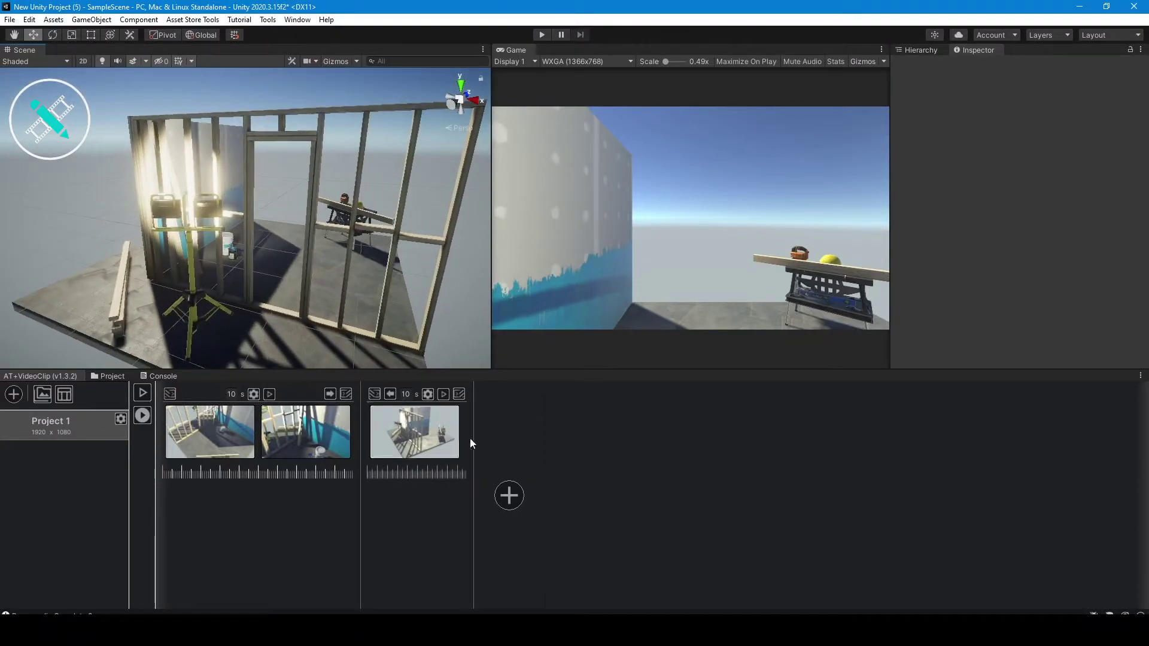
click(463, 434)
mouse_move(311, 261)
right_down()
mouse_move(296, 292)
mouse_move(370, 259)
mouse_move(378, 306)
right_up()
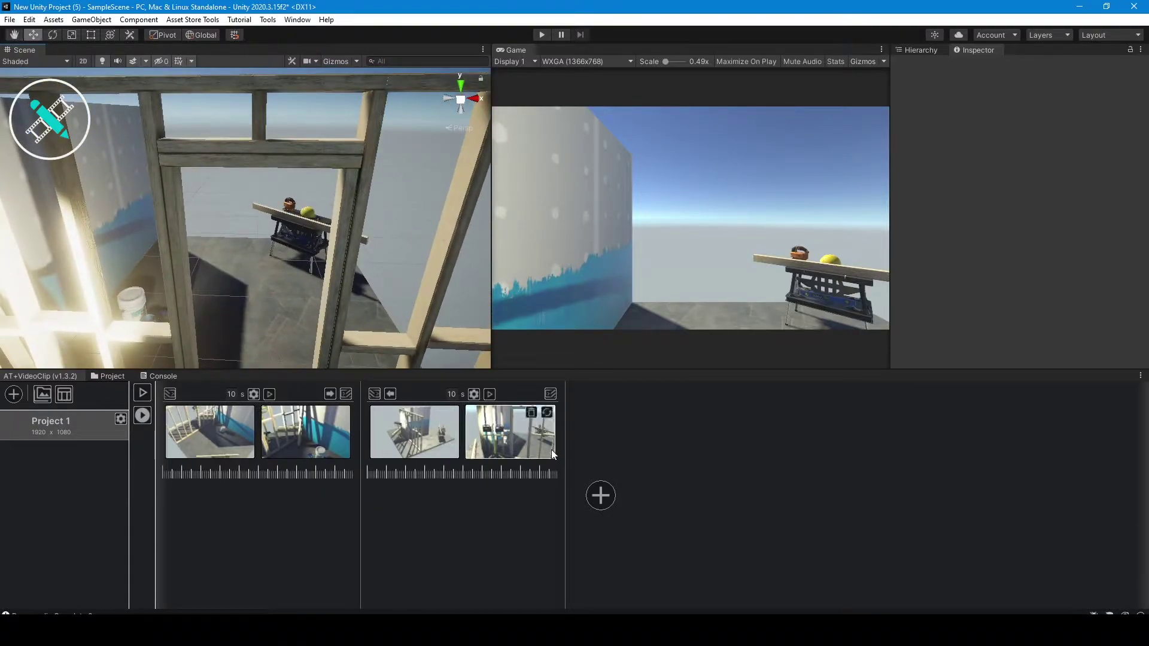
click(559, 432)
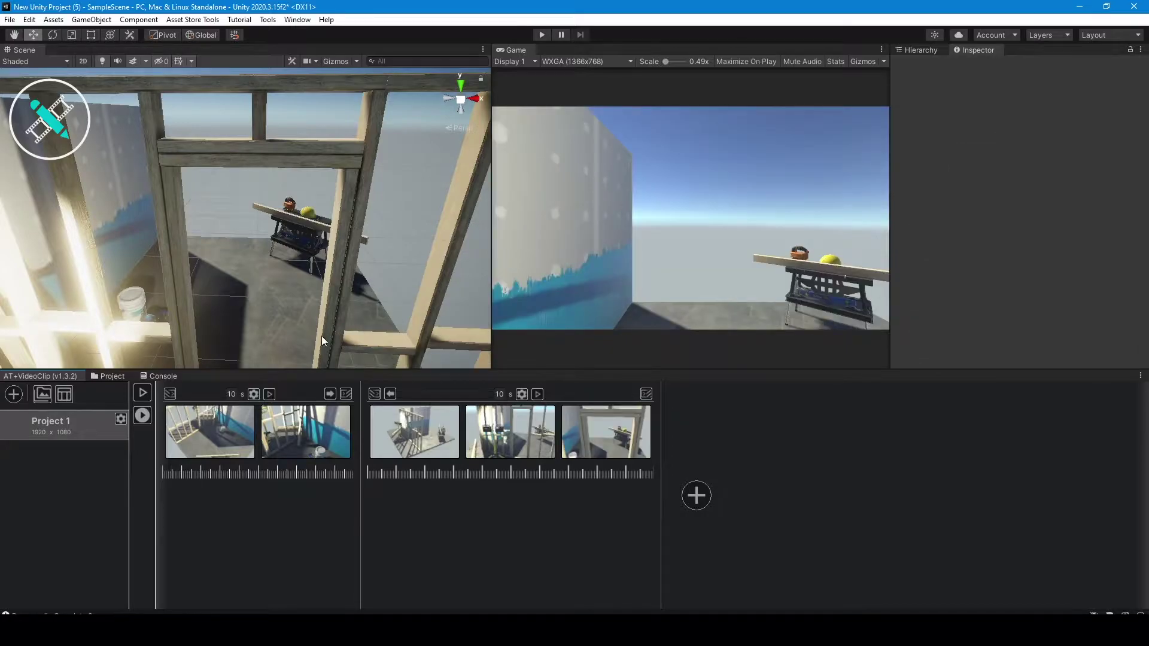
Step: Fly through the door frame and add keyframes of the table and a top-down view
middle_drag(321, 336, 318, 328)
right_drag(318, 328, 391, 358)
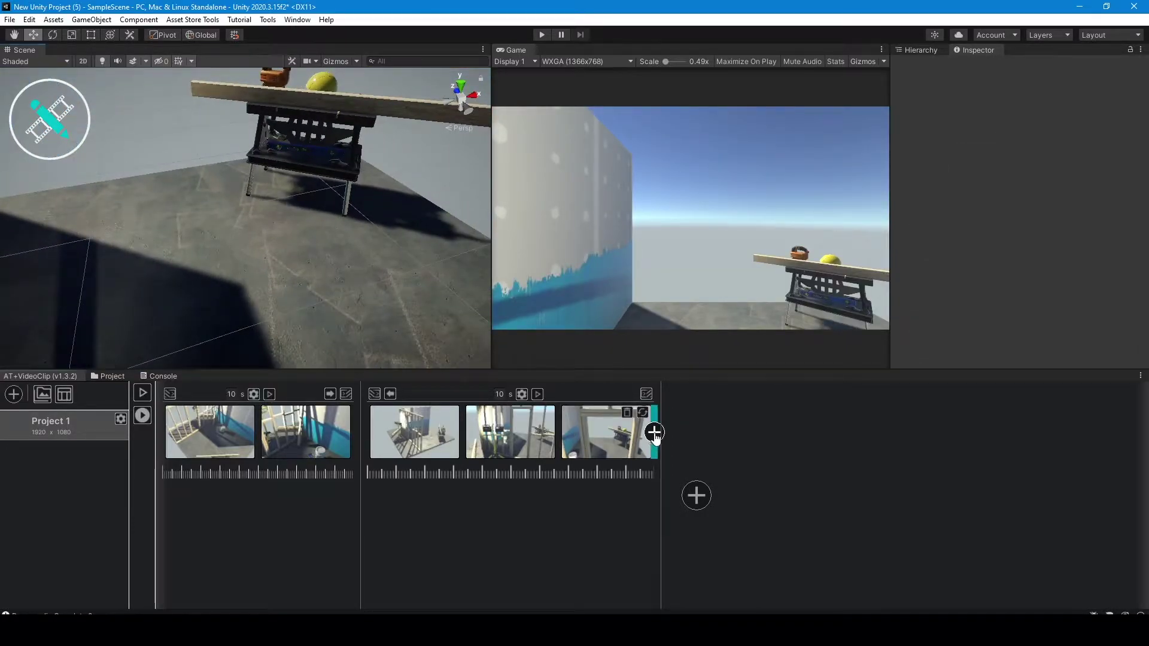
click(654, 432)
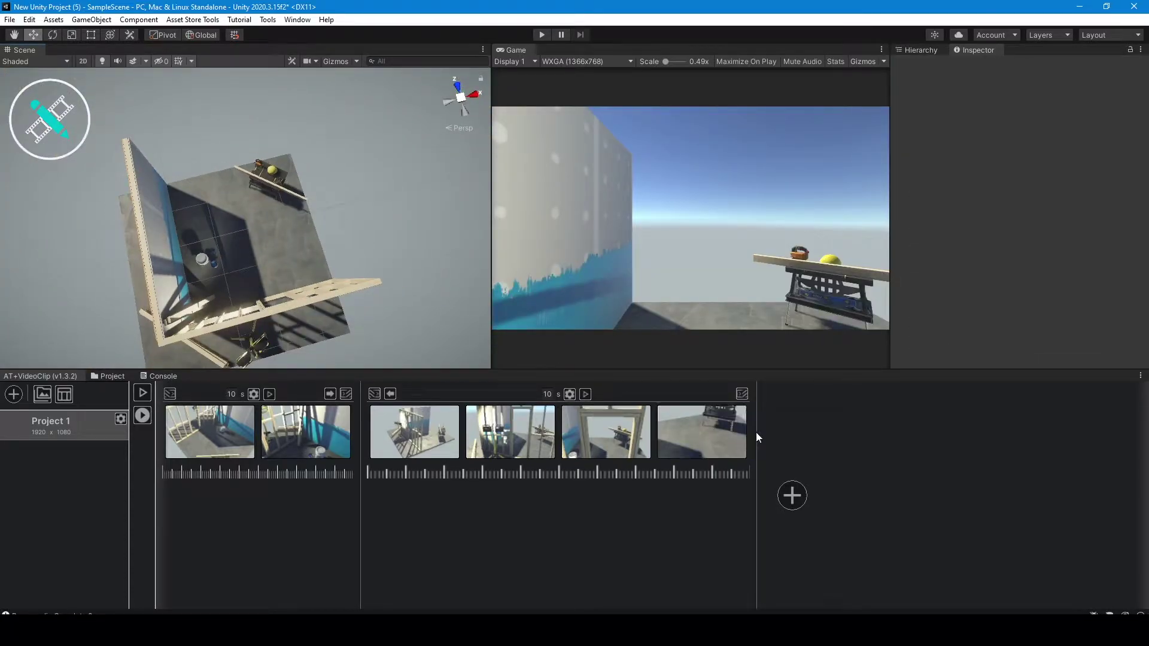
click(757, 437)
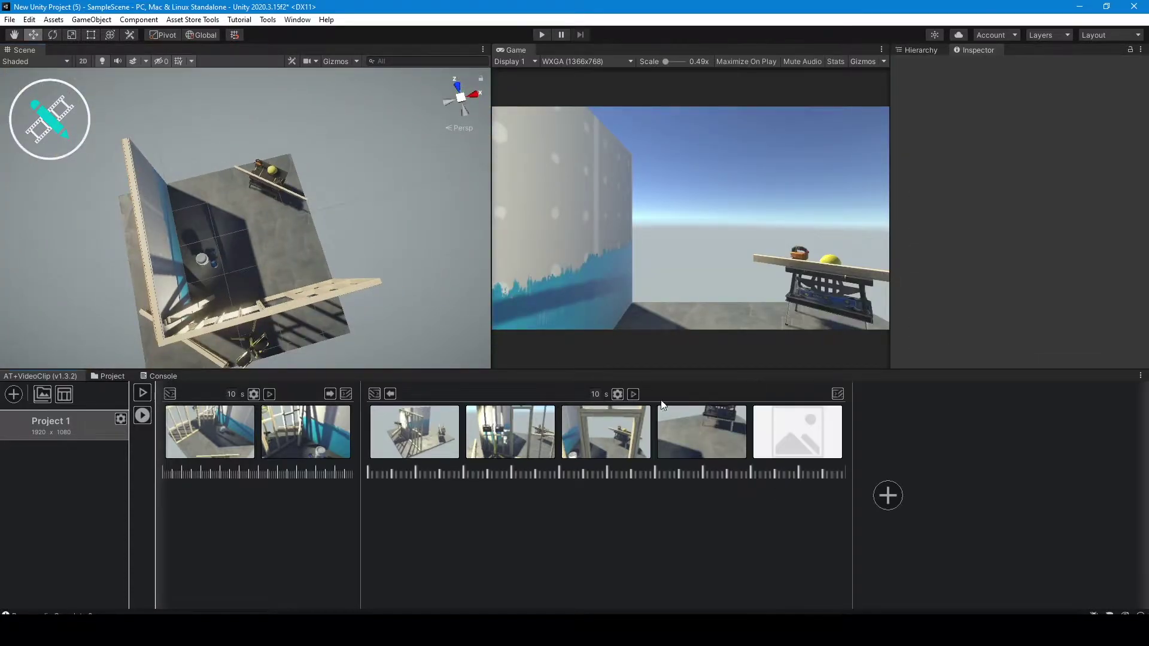
click(144, 394)
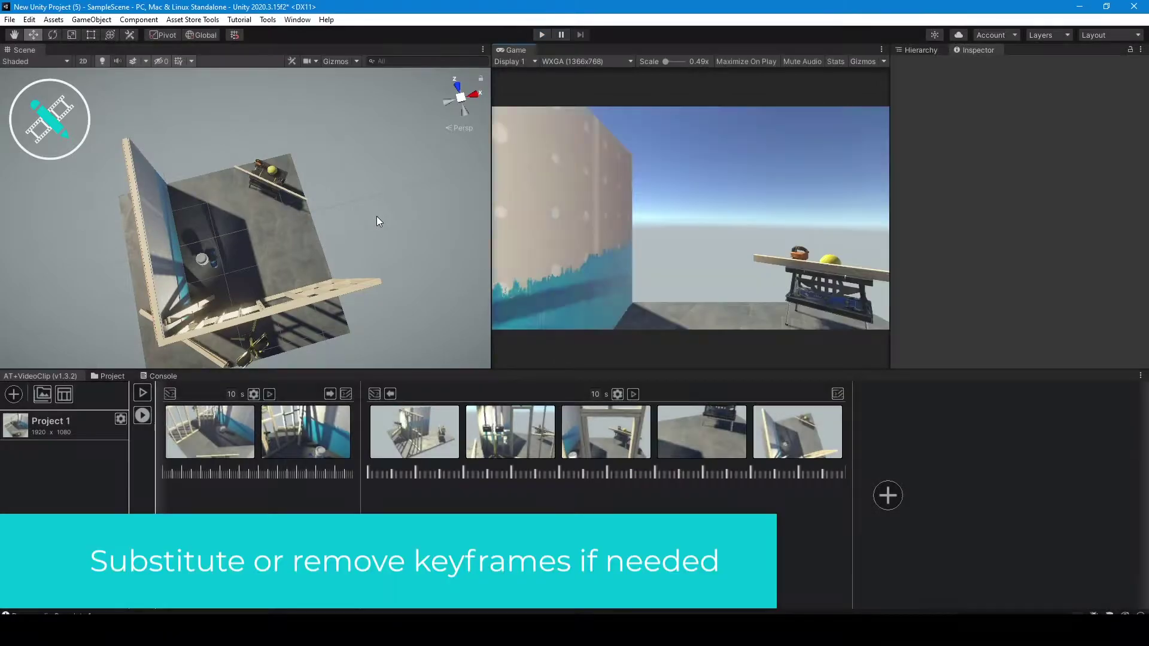
Step: Re-capture the second clip's fourth keyframe as a level table view and its third through the wall framing
click(605, 444)
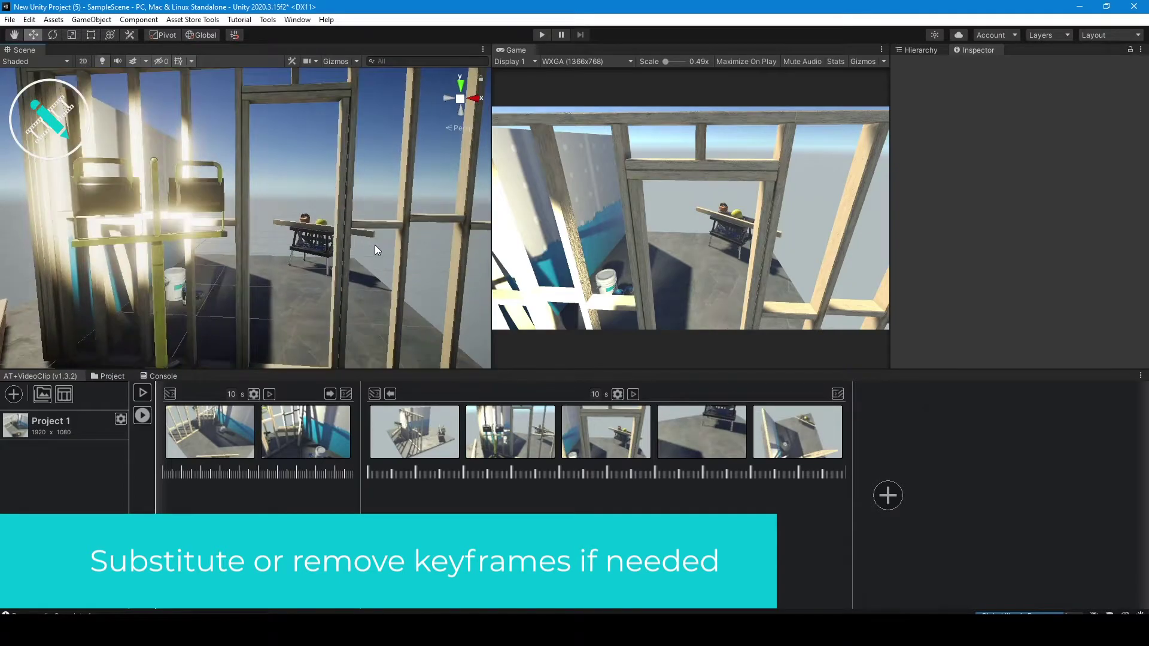
click(642, 412)
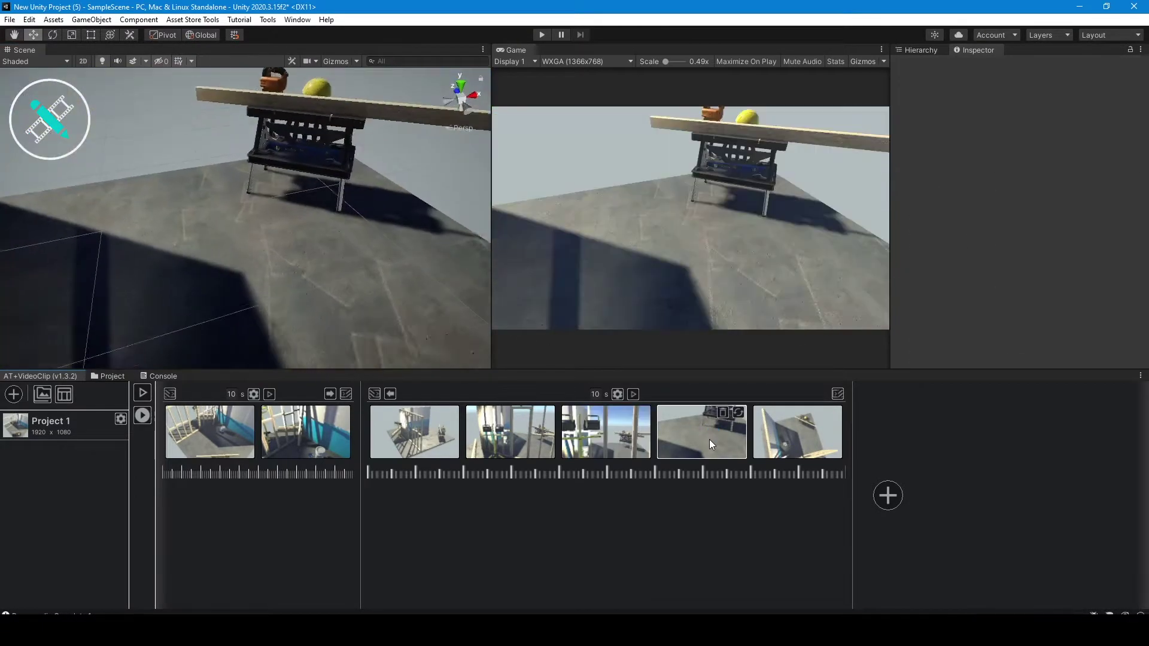
mouse_move(227, 239)
alt+mouse_down()
mouse_move(275, 248)
mouse_move(257, 231)
alt+mouse_up()
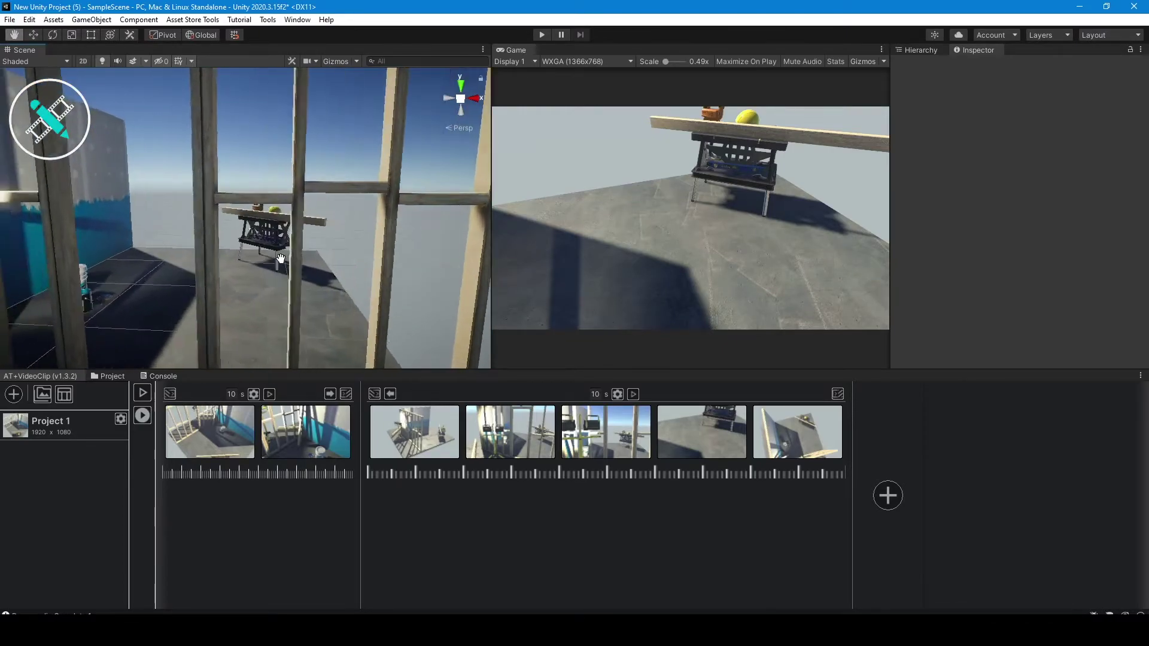
click(738, 413)
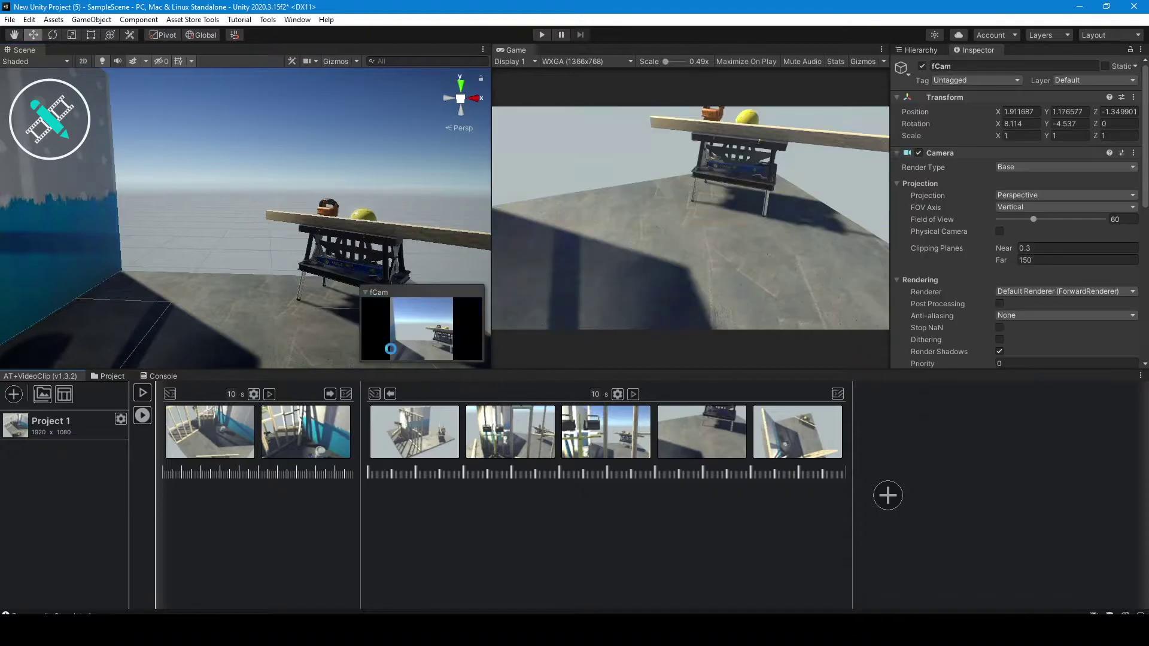
click(630, 422)
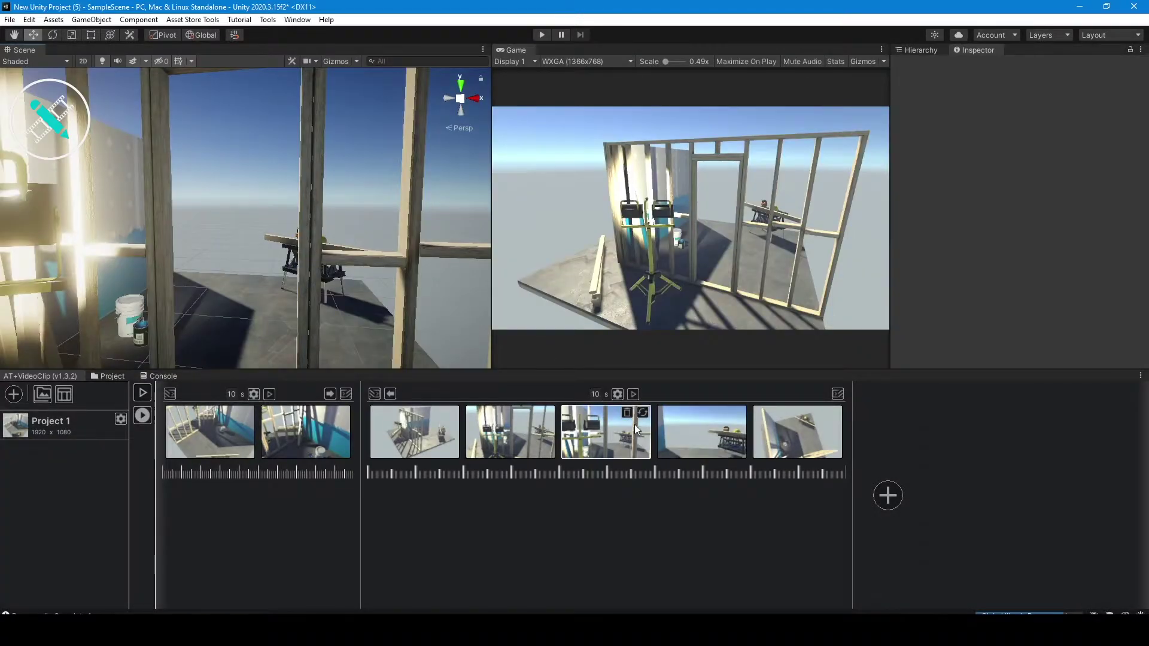
click(643, 414)
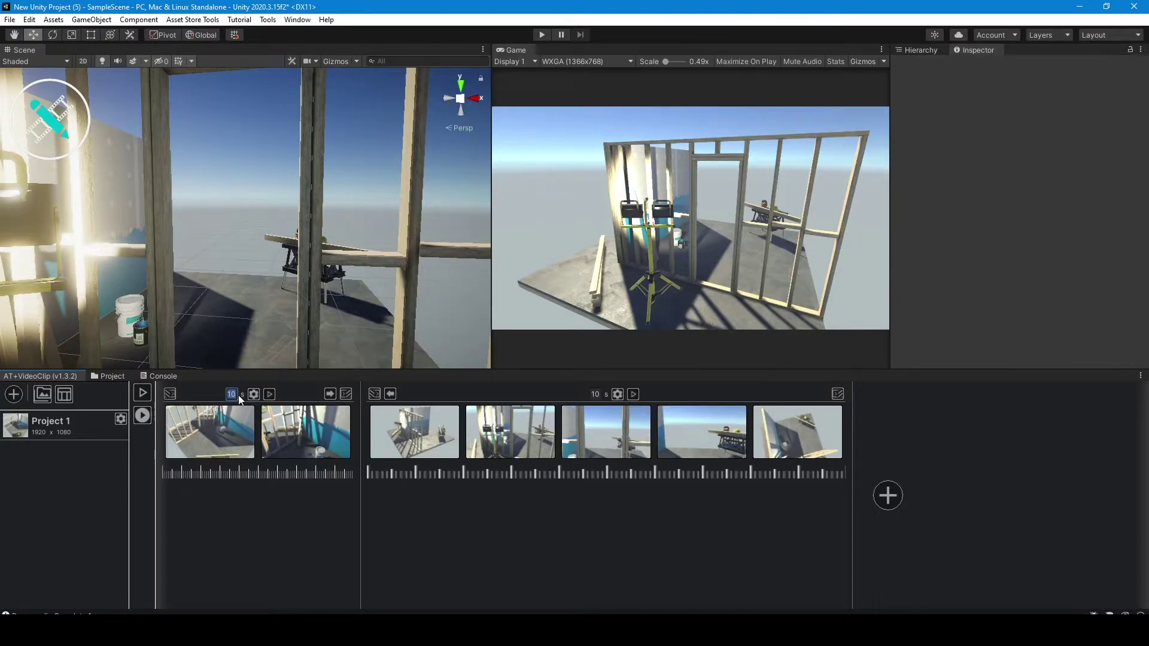
Step: Shorten the first clip to 5 s and set Project 1's output to 360 Mono (4096 x 2048) at 60FPS
text(5)
key(Return)
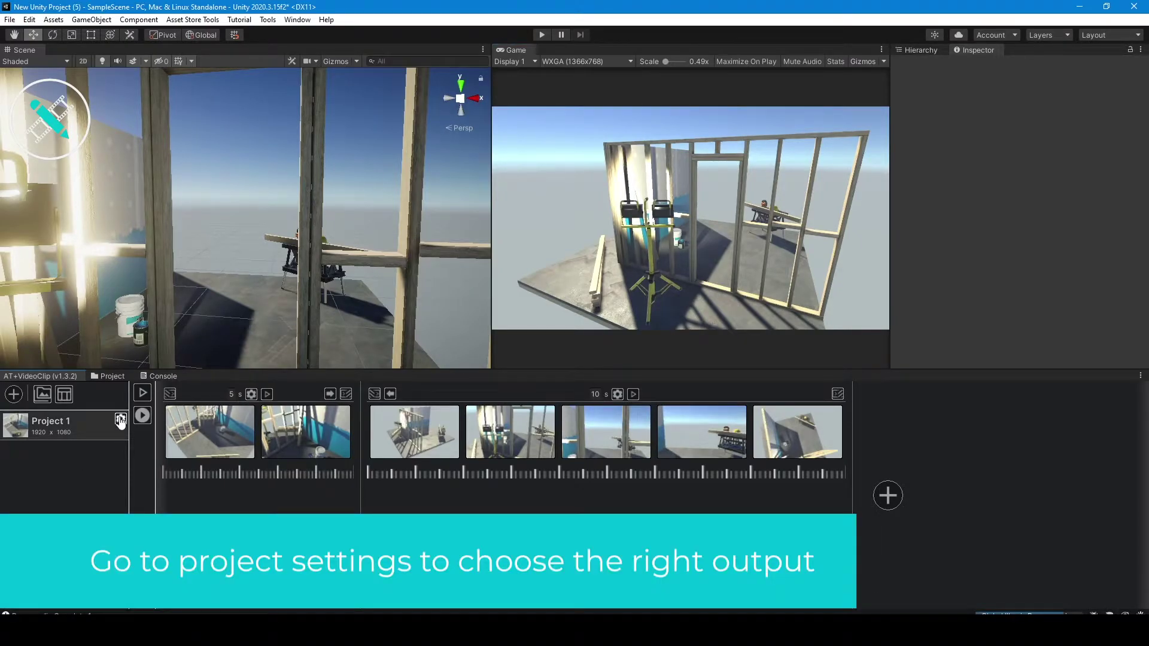
click(121, 421)
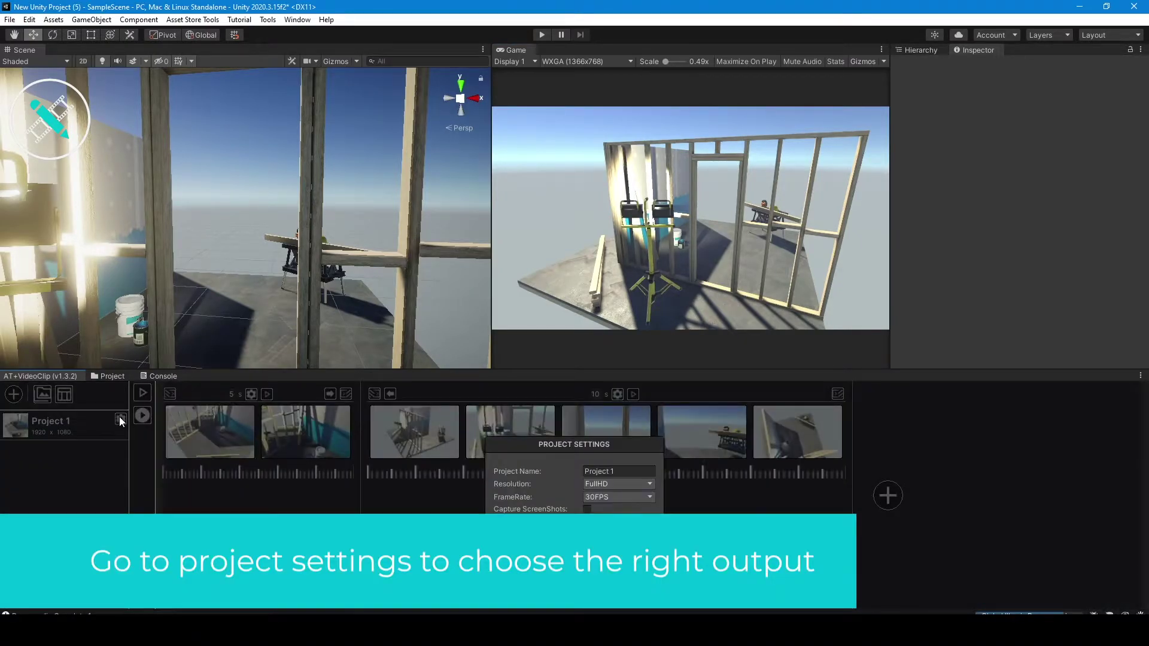
click(633, 487)
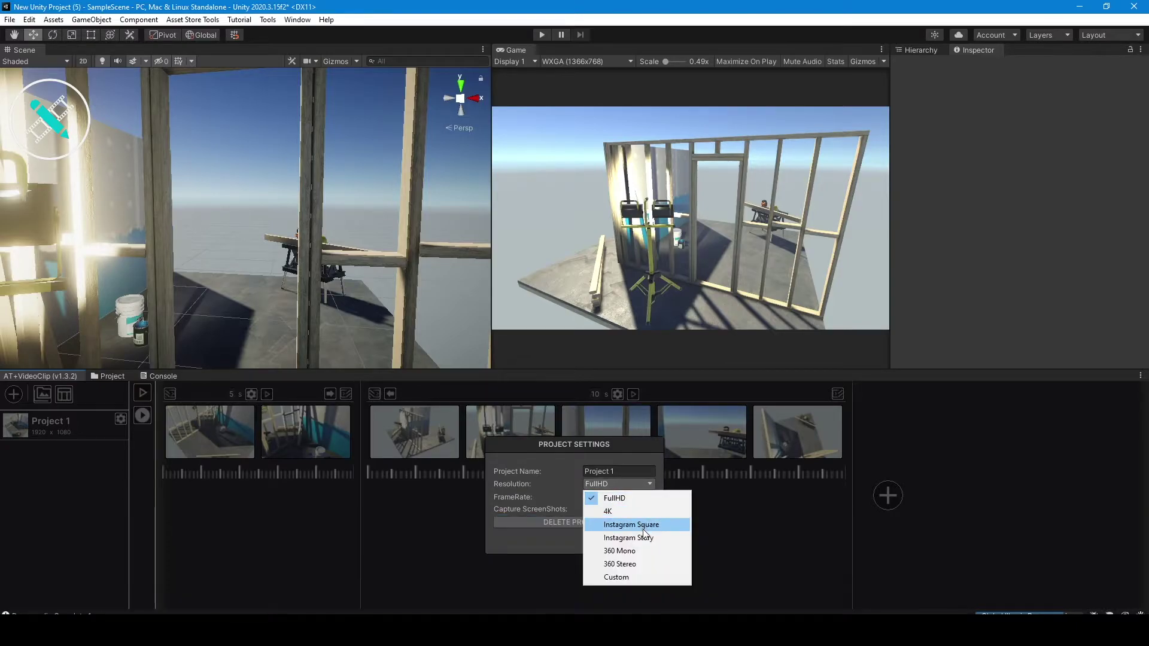
click(648, 550)
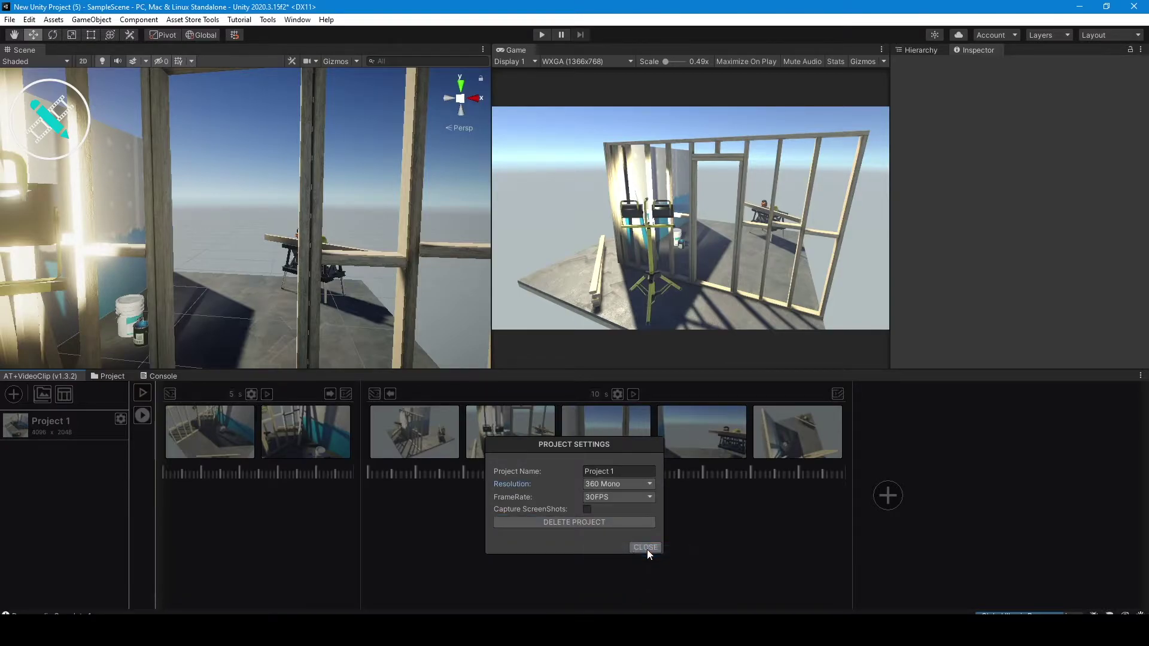
click(651, 498)
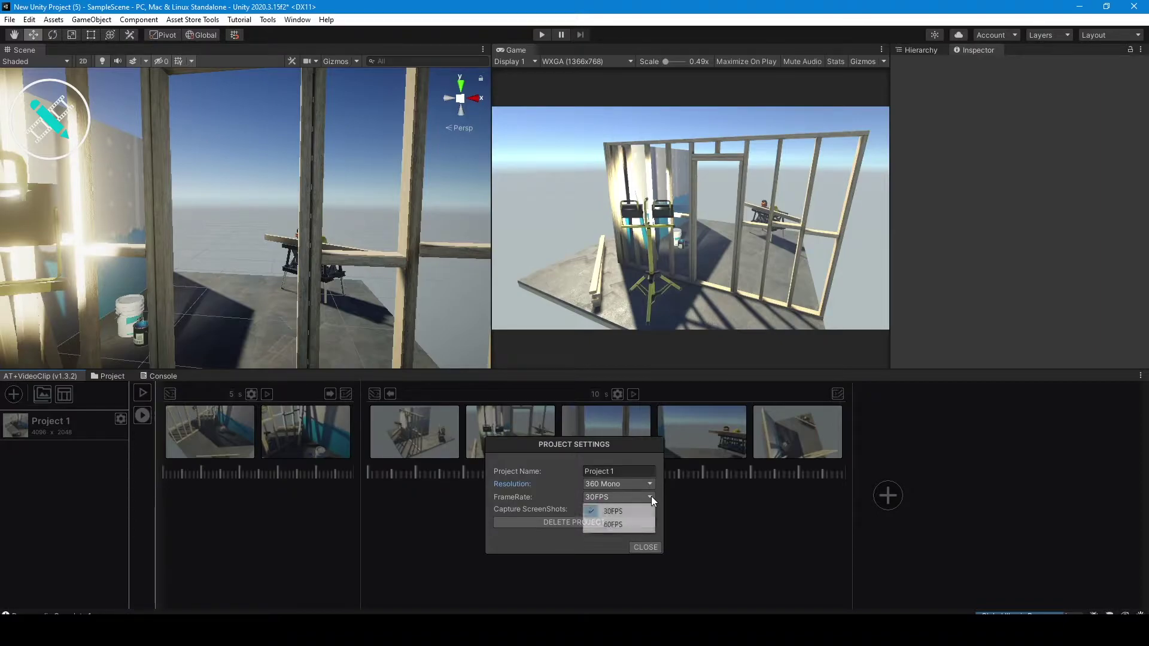
click(648, 526)
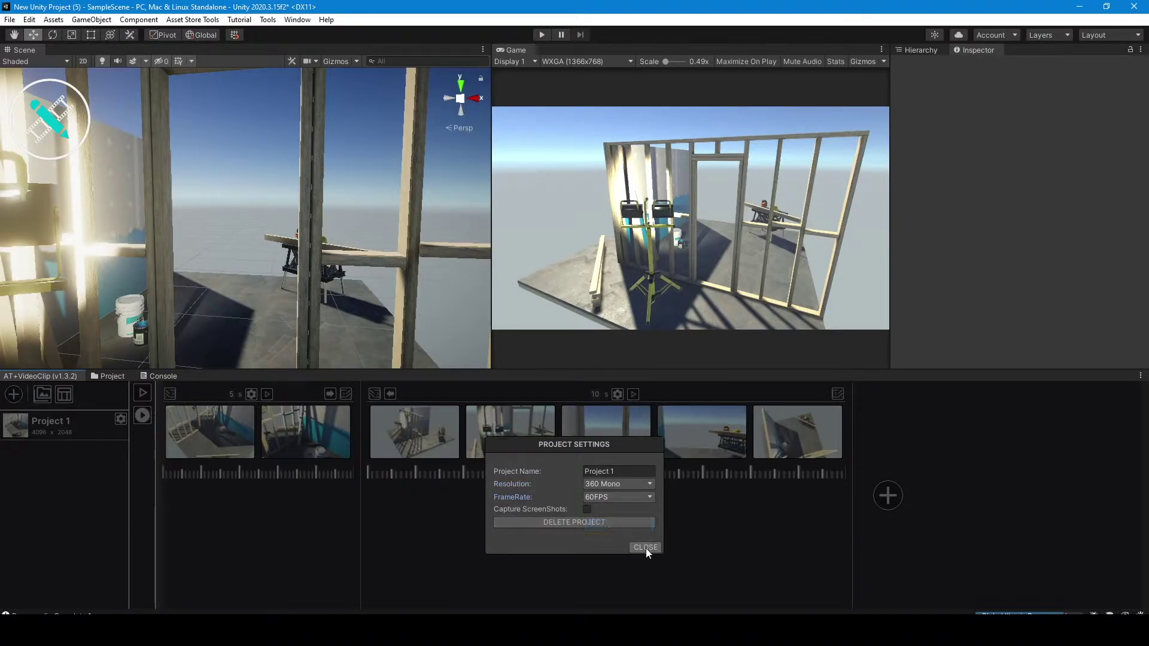
click(645, 549)
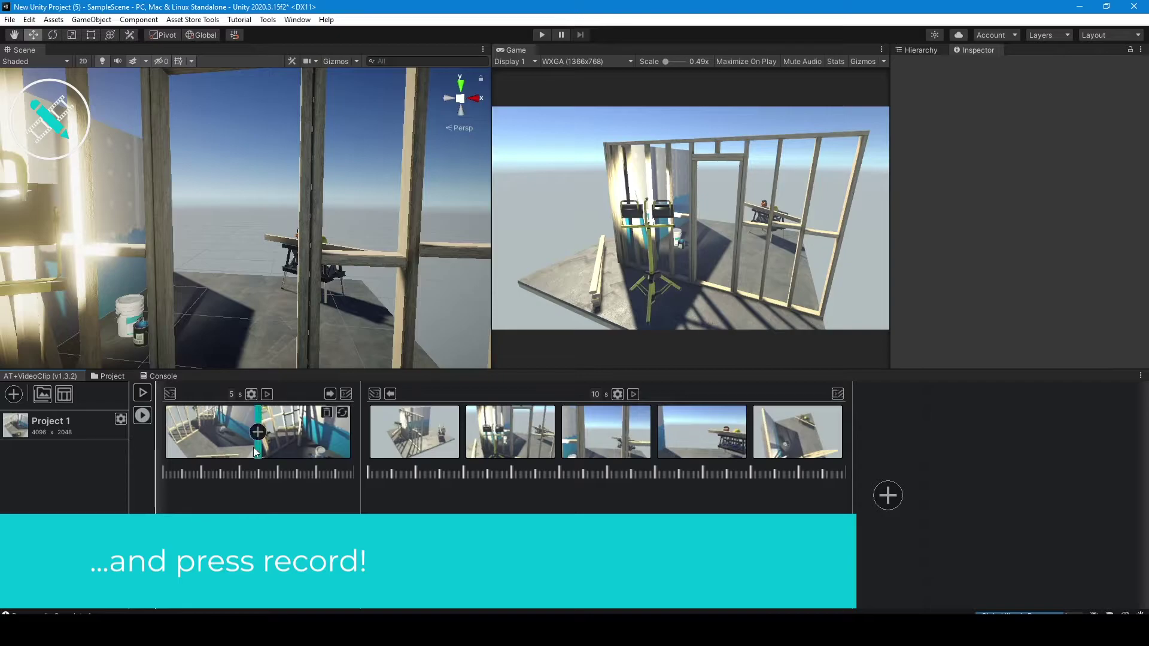
Step: Record the camera-path video as a 360 Mono, 60FPS recording
click(141, 418)
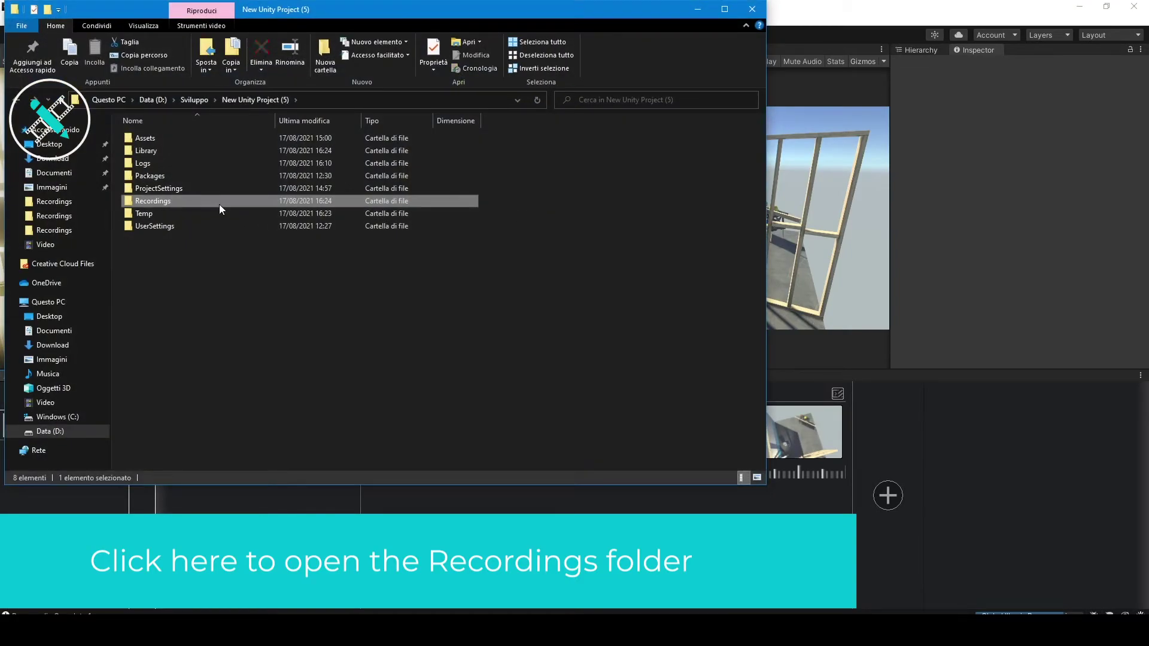
Step: Open the Recordings folder and play the recorded 4096x2048 video
double_click(219, 204)
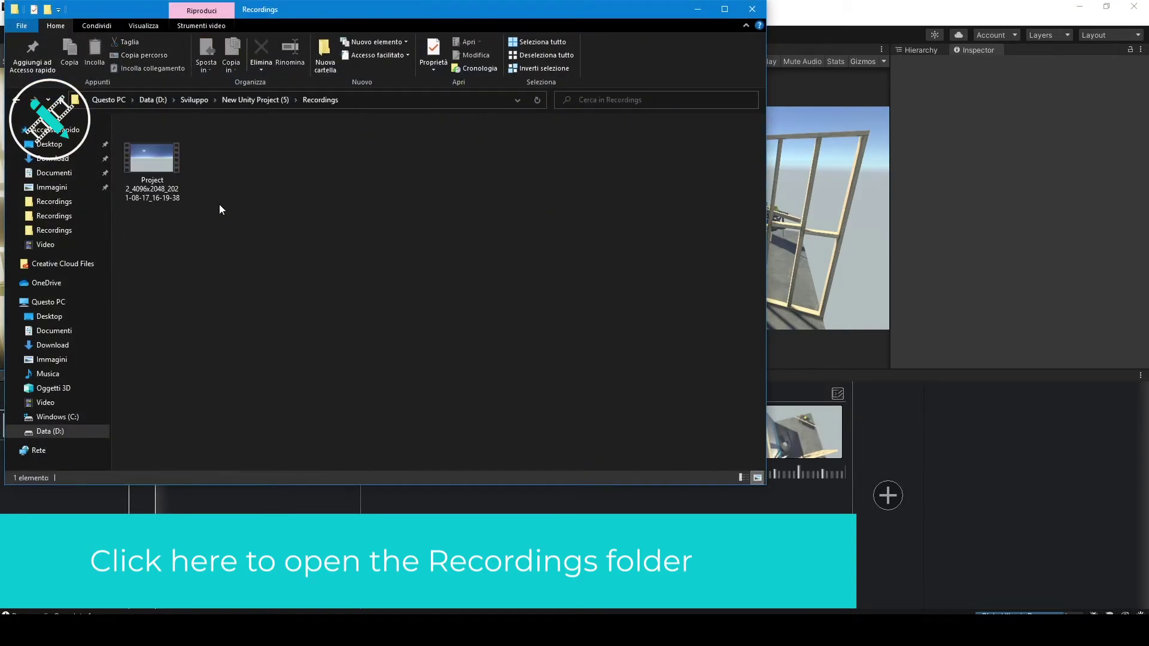
double_click(146, 176)
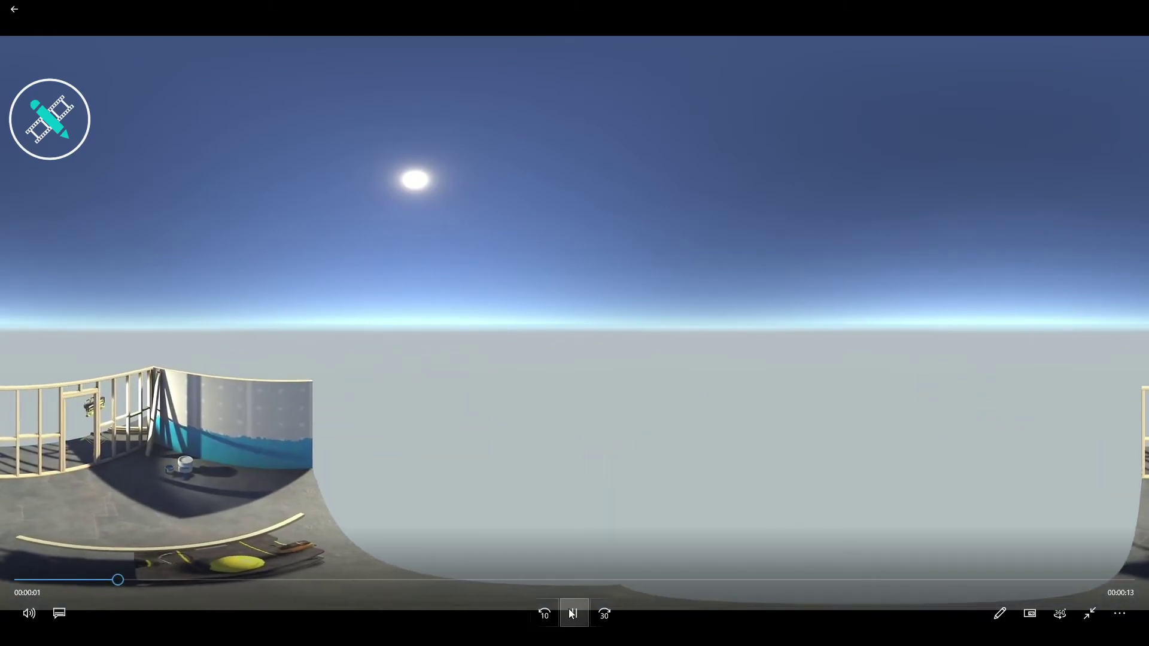
Step: Switch the paused video to 360° viewing and look around the wooden structures and framed room during playback
click(573, 611)
click(1070, 622)
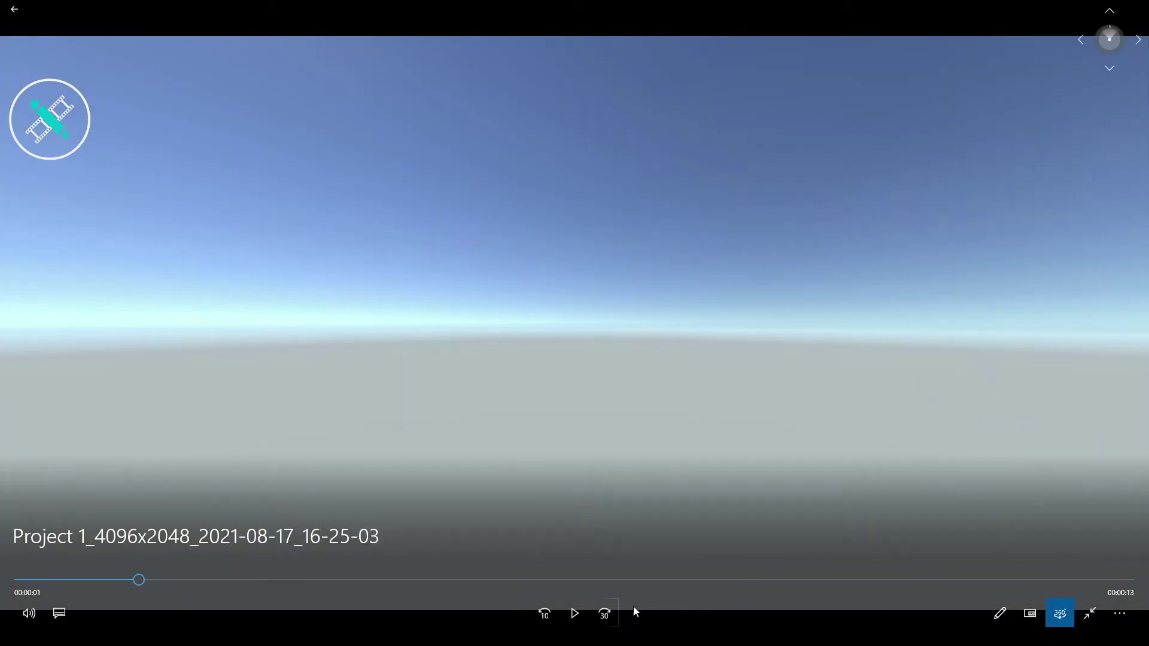
mouse_move(777, 473)
mouse_down()
mouse_move(964, 423)
mouse_move(829, 392)
mouse_move(1055, 368)
mouse_move(635, 296)
mouse_move(705, 234)
mouse_move(530, 247)
mouse_move(519, 263)
mouse_move(535, 303)
mouse_up()
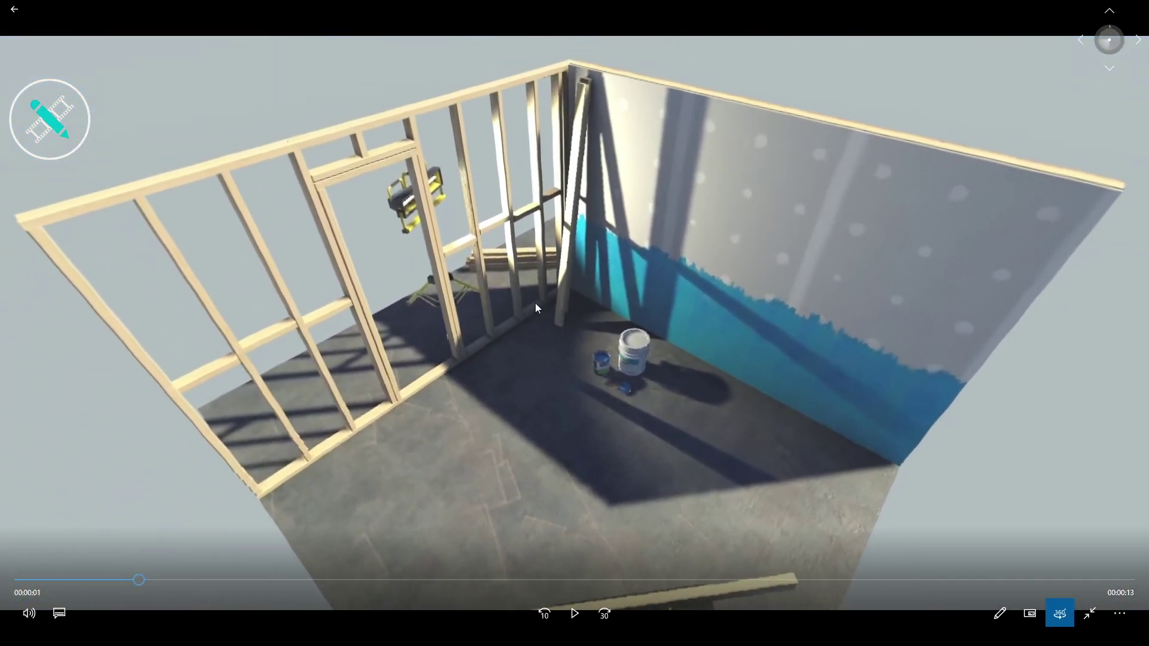
click(576, 626)
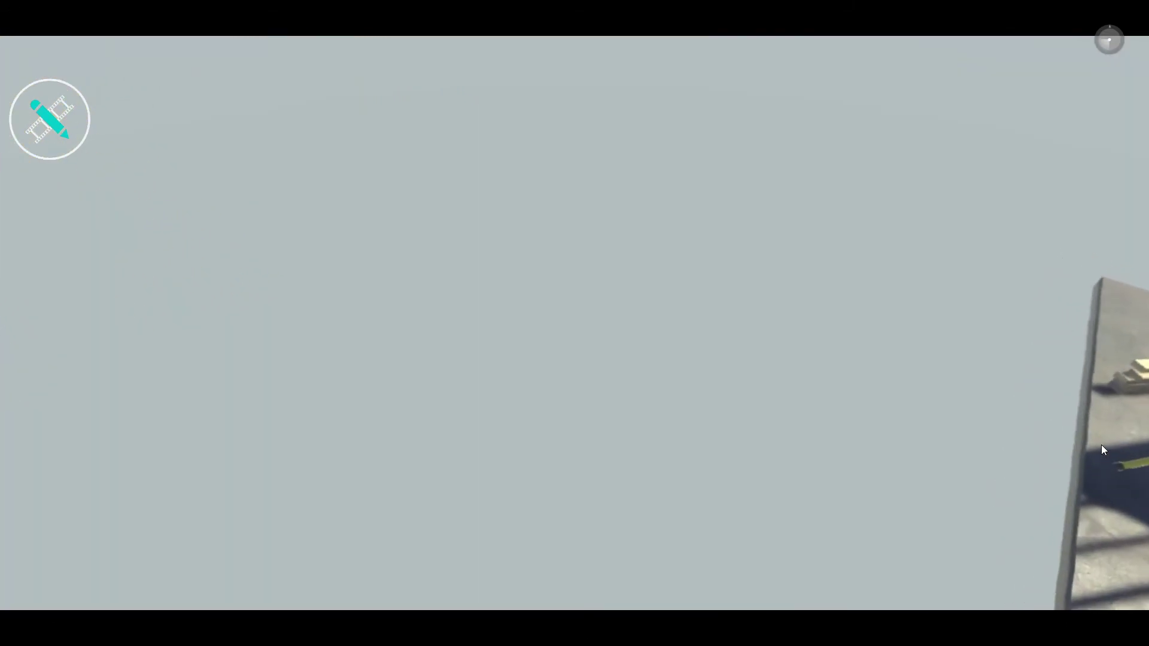
drag(1101, 444, 596, 440)
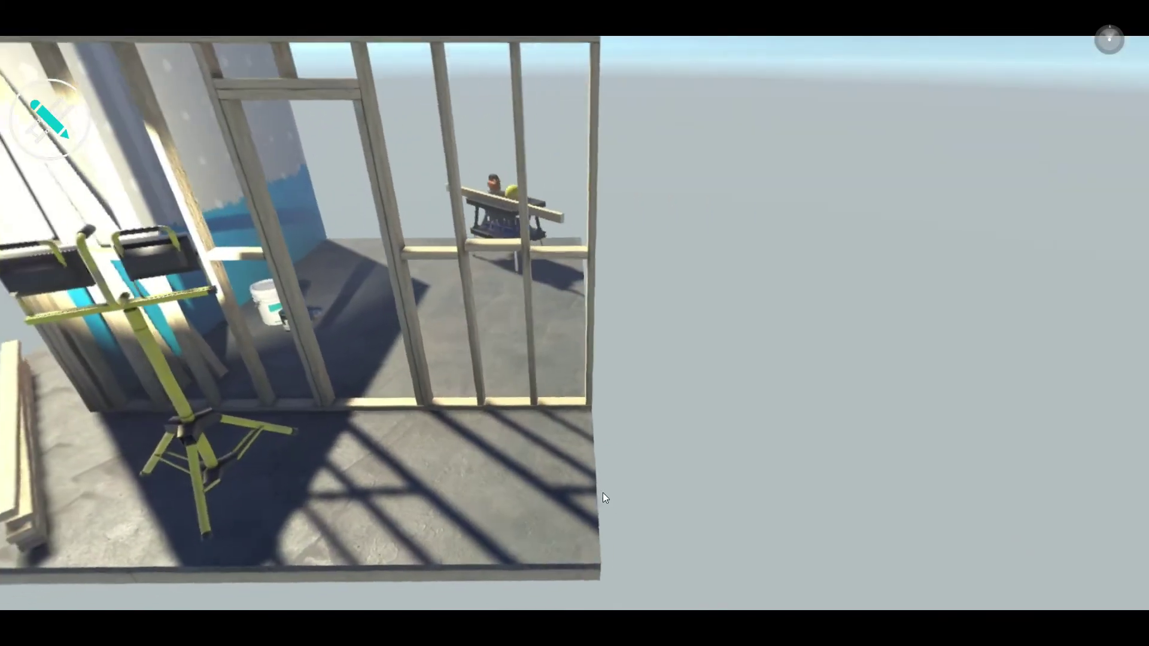